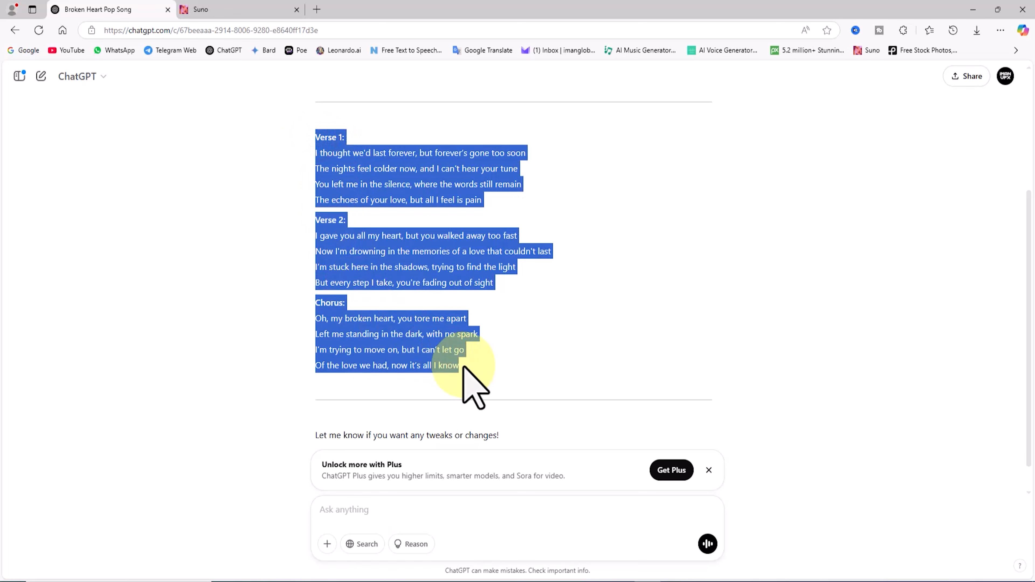
# Copy the two verses and chorus of the broken-heart song, switch to Suno and paste them as the custom lyrics.
pyautogui.click(531, 350)
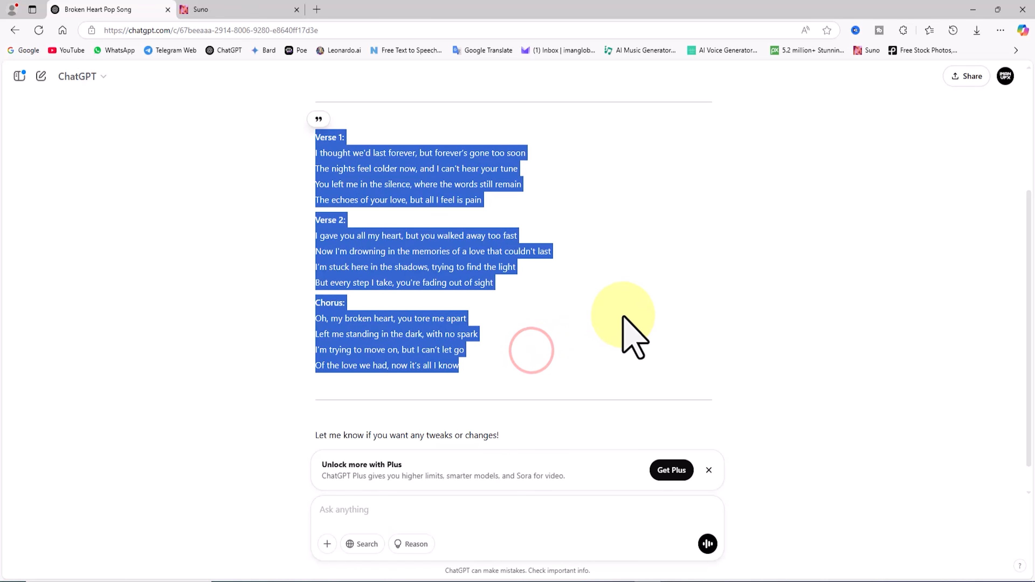
pyautogui.click(617, 283)
pyautogui.scroll(2, 619, 293)
pyautogui.click(245, 8)
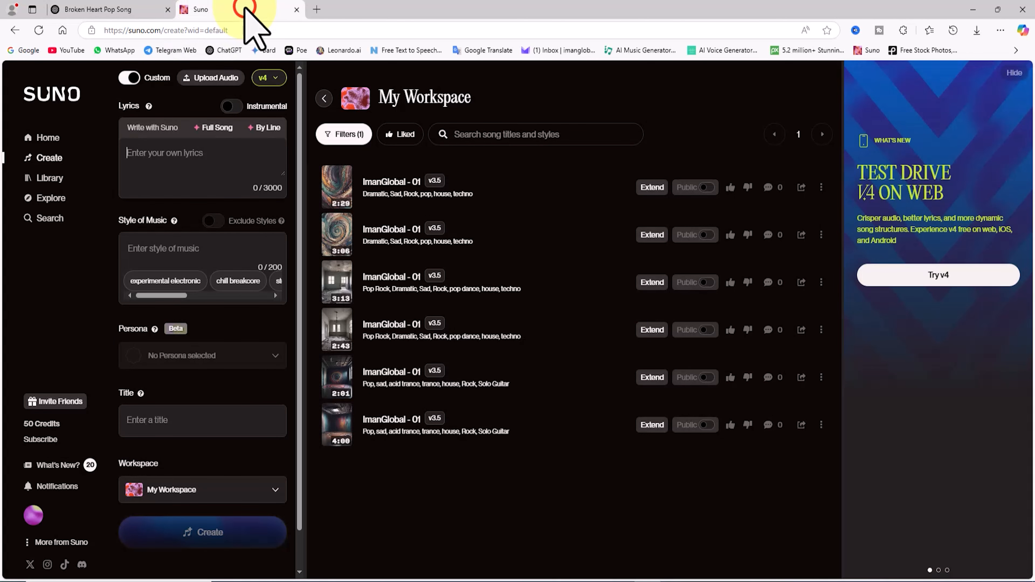
pyautogui.rightClick(163, 153)
pyautogui.click(218, 238)
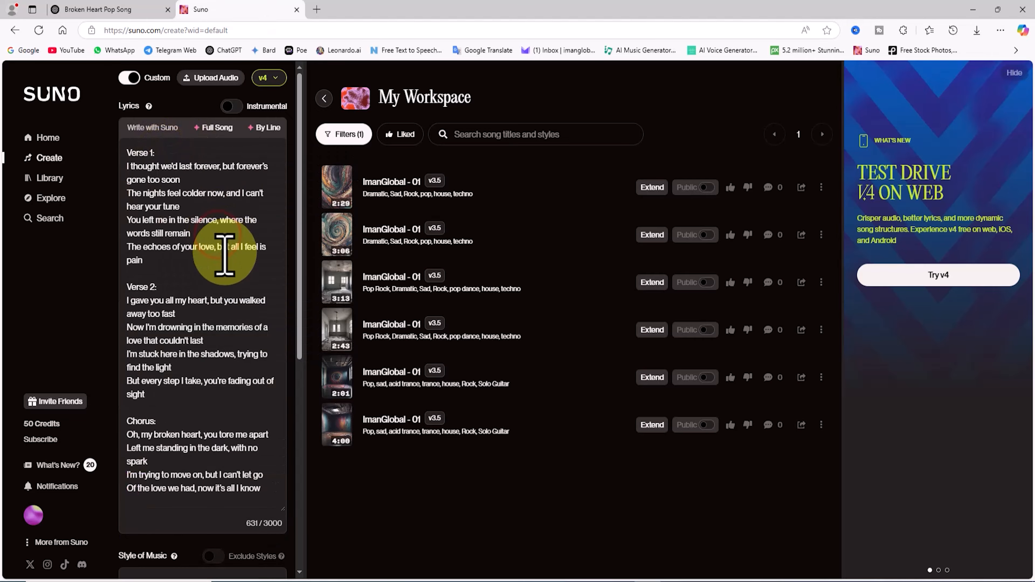
pyautogui.moveTo(164, 151); pyautogui.dragTo(132, 134)
pyautogui.moveTo(178, 287); pyautogui.dragTo(88, 289)
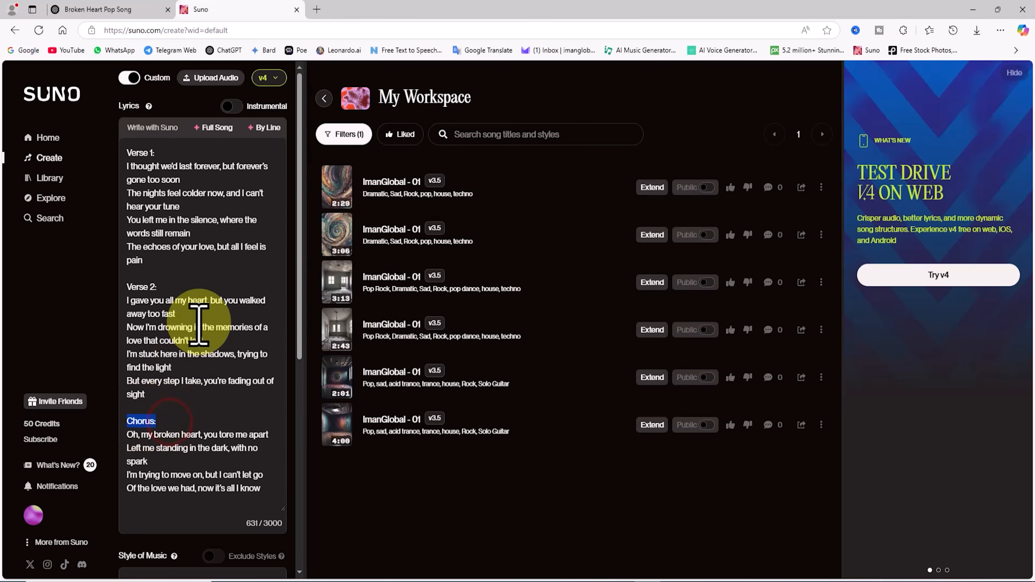
# Set the style of music to Rock, Pop, trance, house, techno.
pyautogui.scroll(-5, 219, 349)
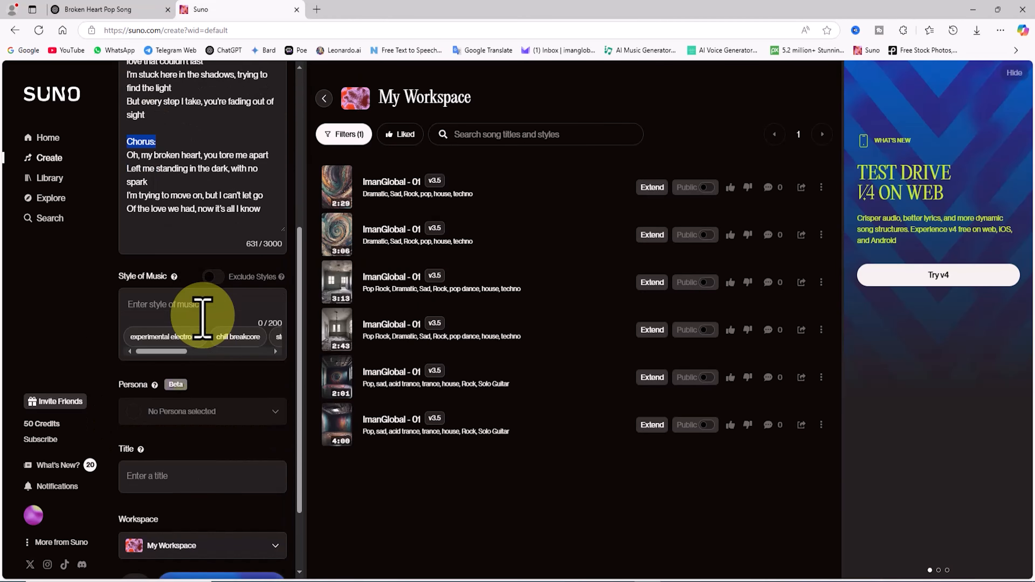
pyautogui.click(211, 305)
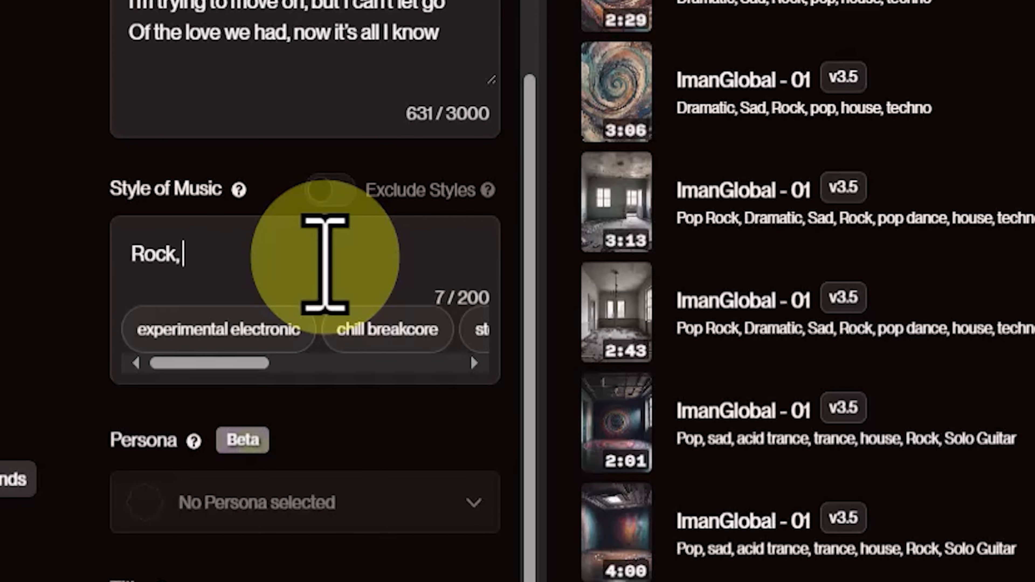
pyautogui.write('Pop,')
pyautogui.moveTo(224, 364); pyautogui.dragTo(439, 370)
pyautogui.click(448, 331)
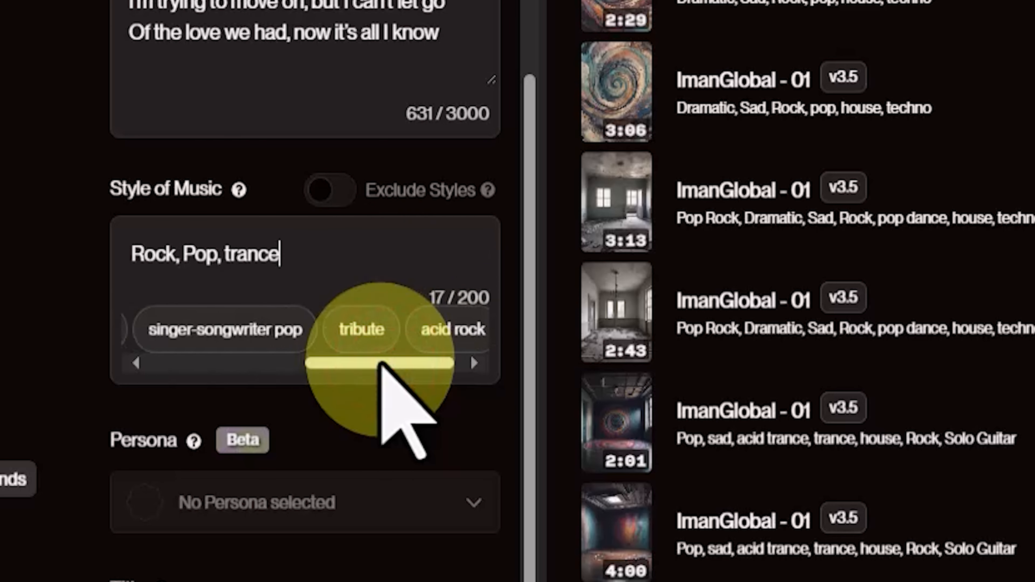
pyautogui.moveTo(381, 362); pyautogui.dragTo(202, 361)
pyautogui.click(154, 330)
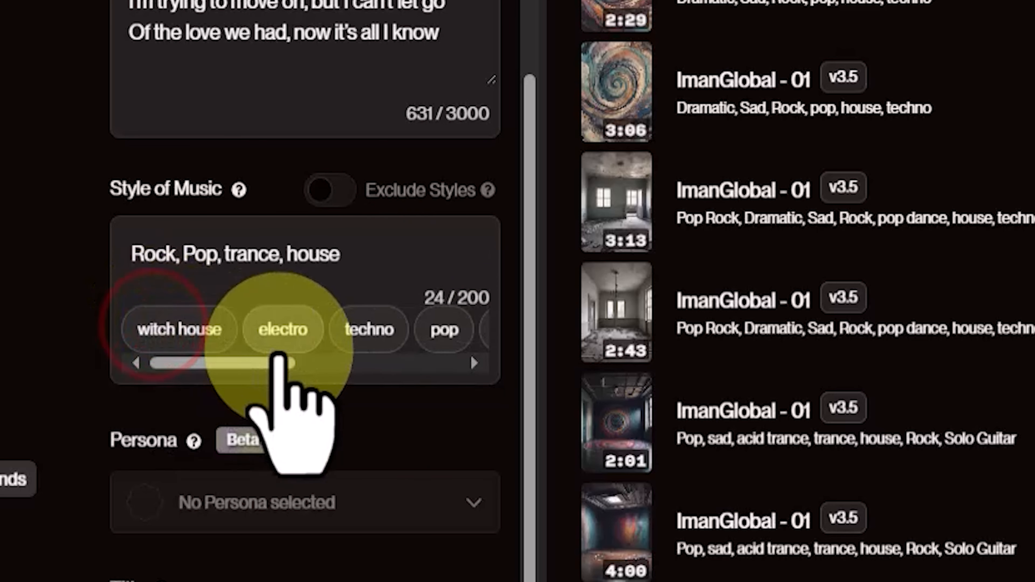
pyautogui.click(364, 332)
pyautogui.moveTo(220, 363); pyautogui.dragTo(349, 361)
pyautogui.moveTo(413, 365); pyautogui.dragTo(162, 365)
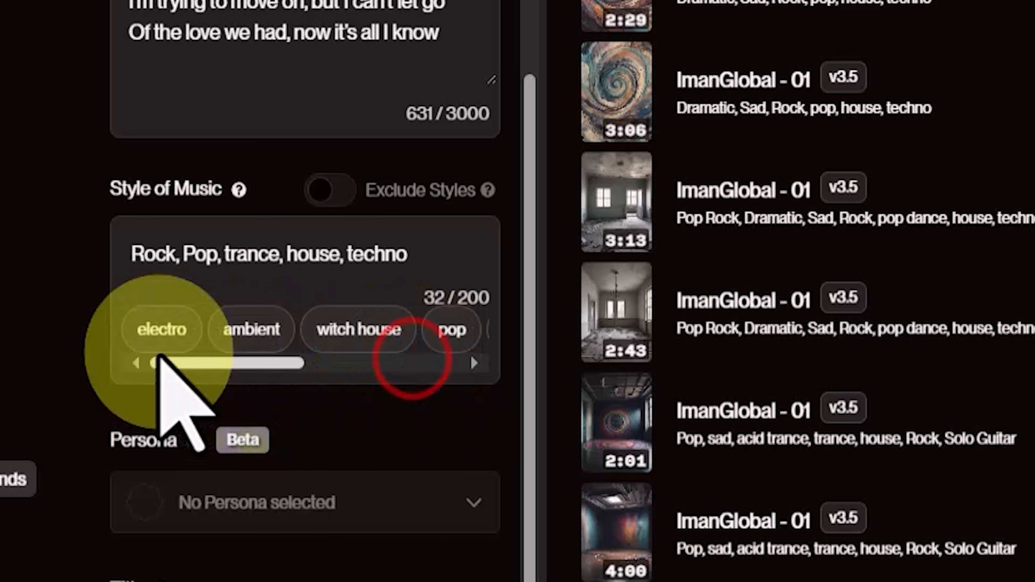
# Title the song "ImanGlobal -10" and generate it in My Workspace.
pyautogui.scroll(-2, 208, 469)
pyautogui.click(179, 392)
pyautogui.write('ImanGlobal -10')
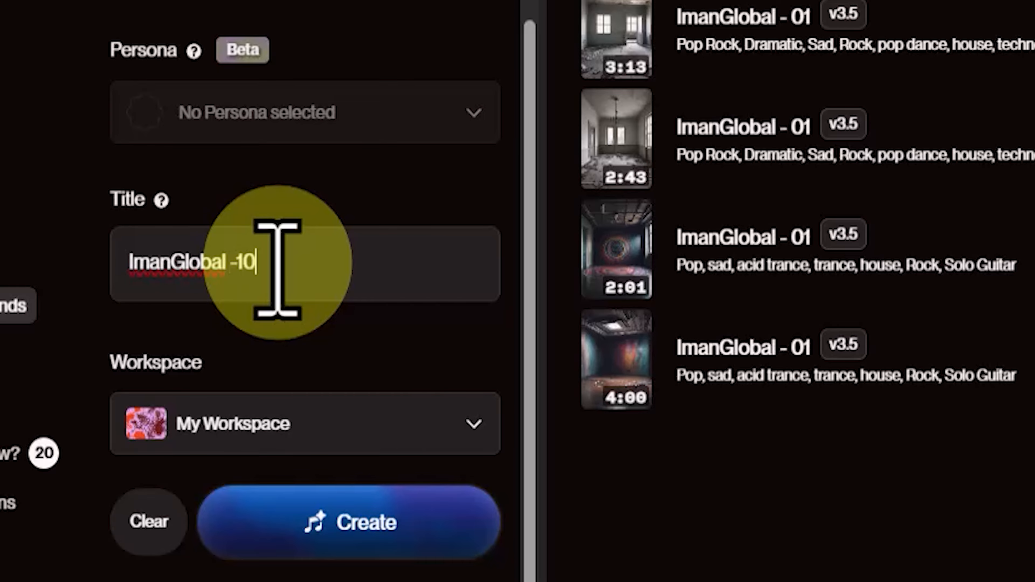
pyautogui.scroll(-1, 449, 515)
pyautogui.click(451, 513)
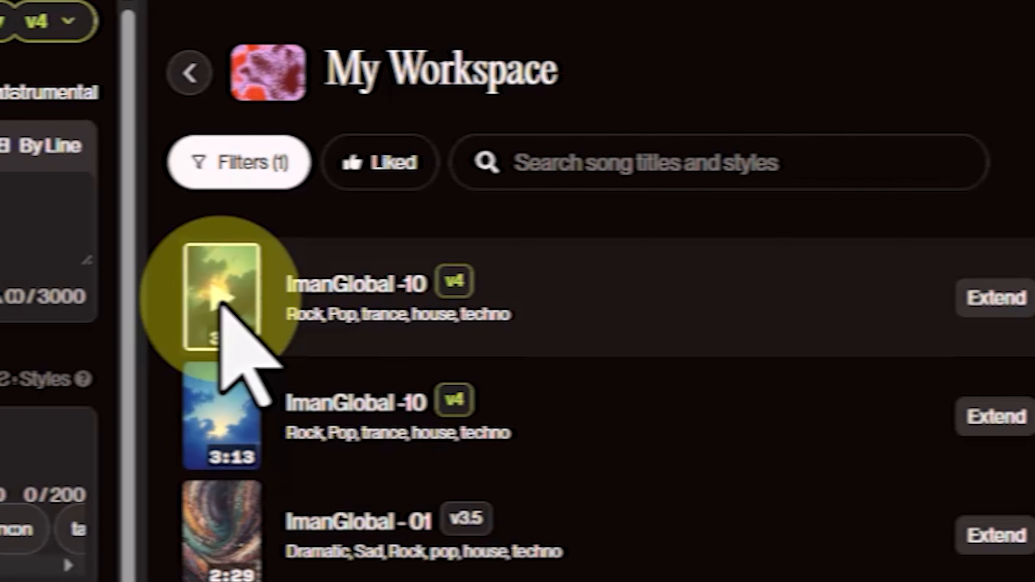
# Play both generated versions of ImanGlobal -10, skipping ahead in the first one.
pyautogui.click(334, 188)
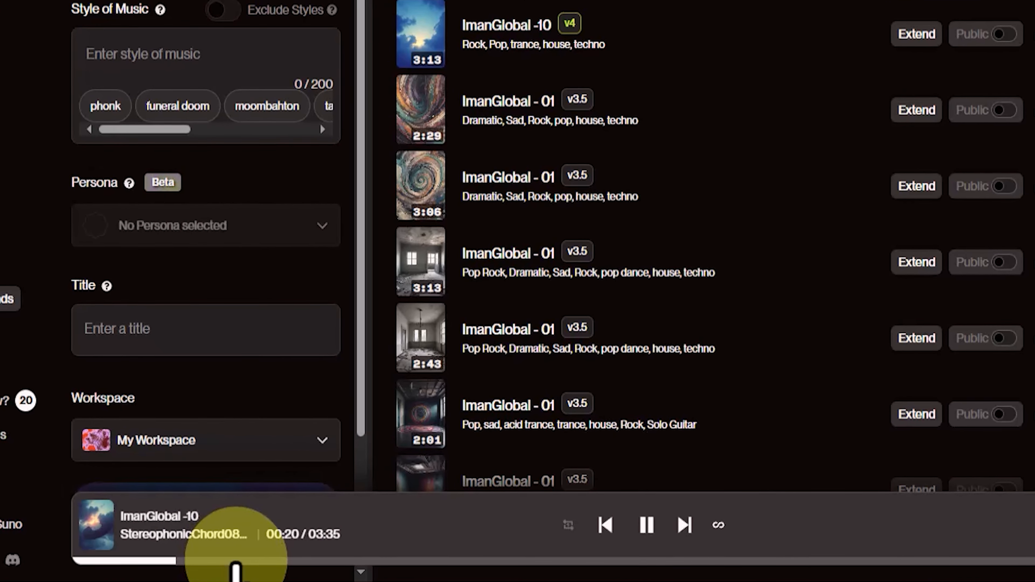
pyautogui.click(237, 560)
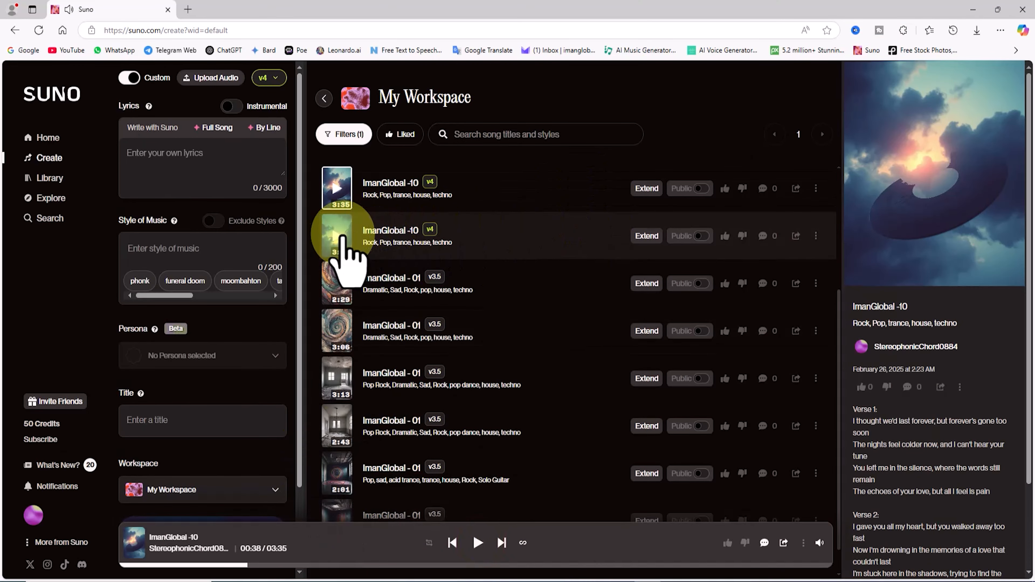
pyautogui.click(339, 235)
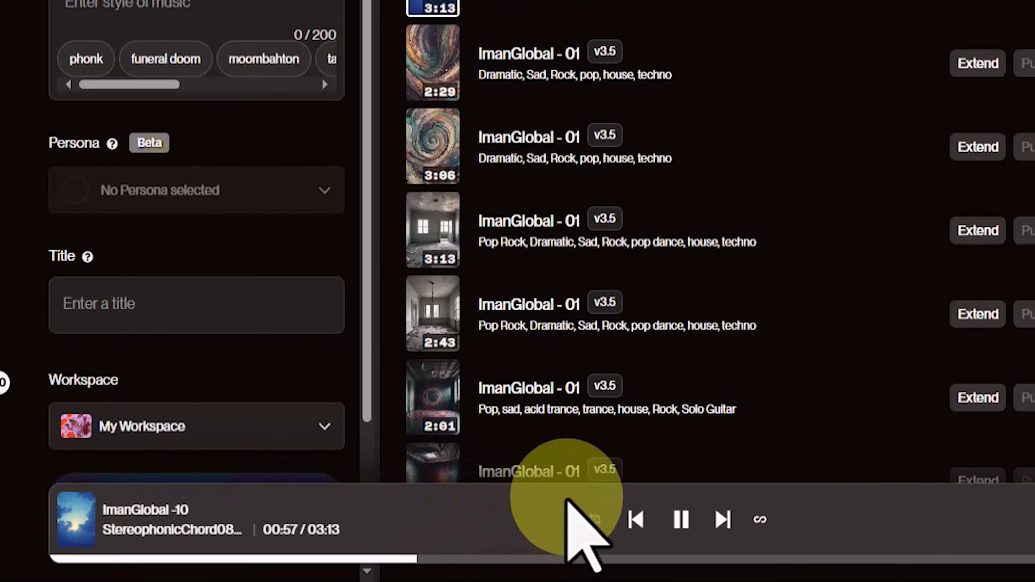
pyautogui.click(724, 516)
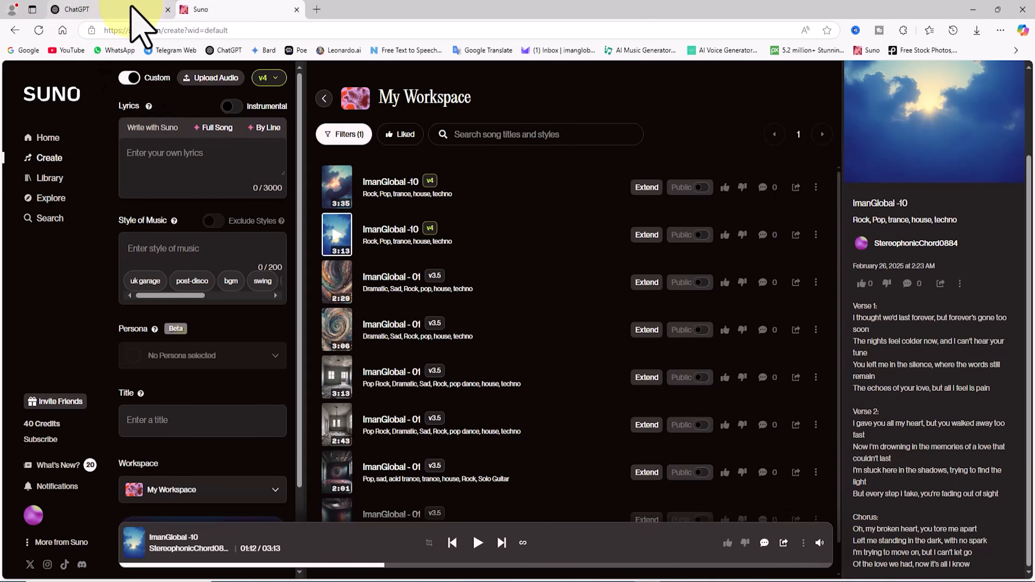
# Switch to ChatGPT and request a song with topic Birthday, theme Pop, 2 verses and 1 chorus, the two verses followed by the chorus.
pyautogui.click(132, 7)
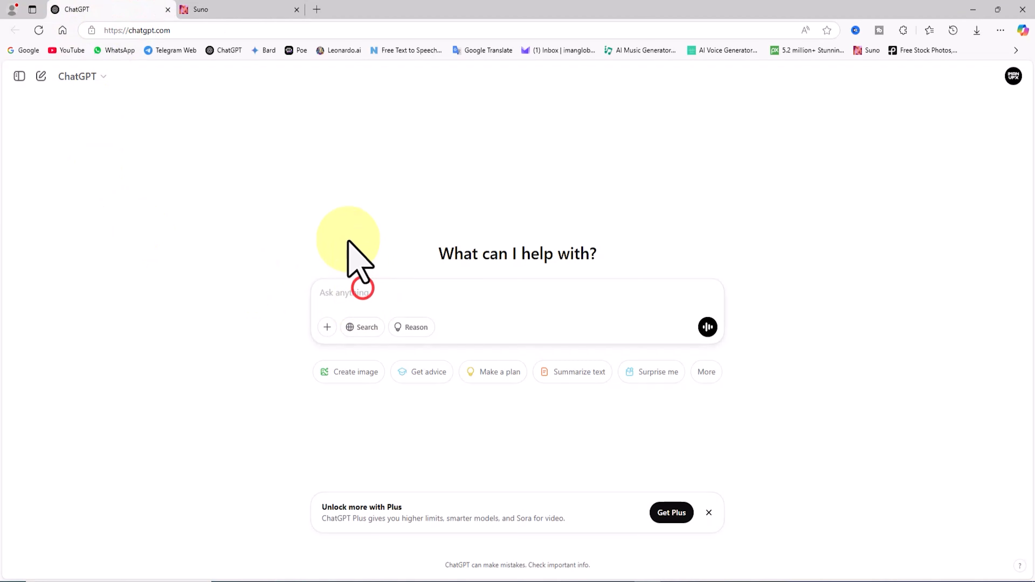
pyautogui.write('I need a song with the following conditions: Topic: Birthday Theme: Pop Number of verses: 2 Number of choruses: 1 The song should have the two verses followed by the chorus.')
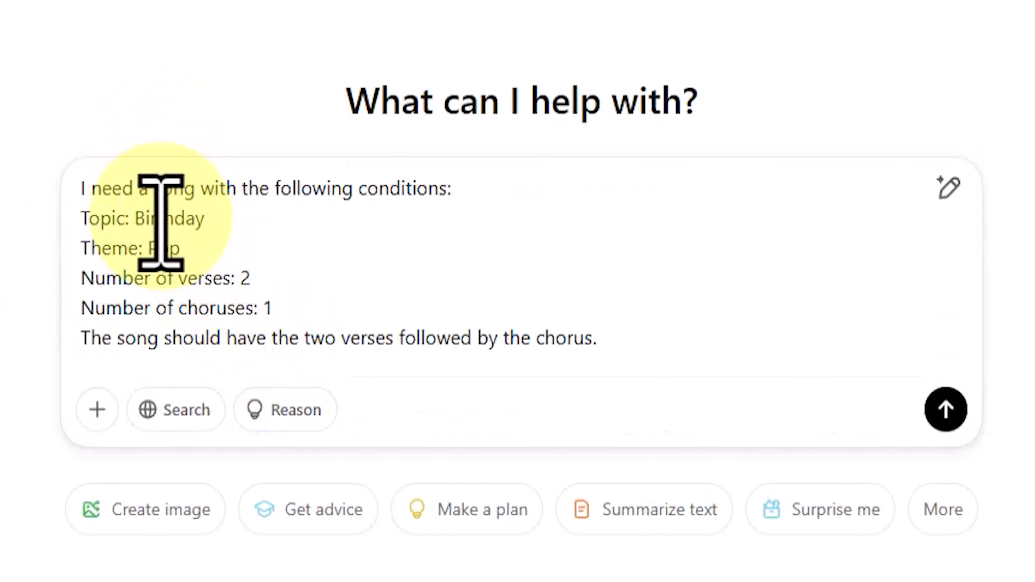
pyautogui.moveTo(137, 215); pyautogui.dragTo(261, 210)
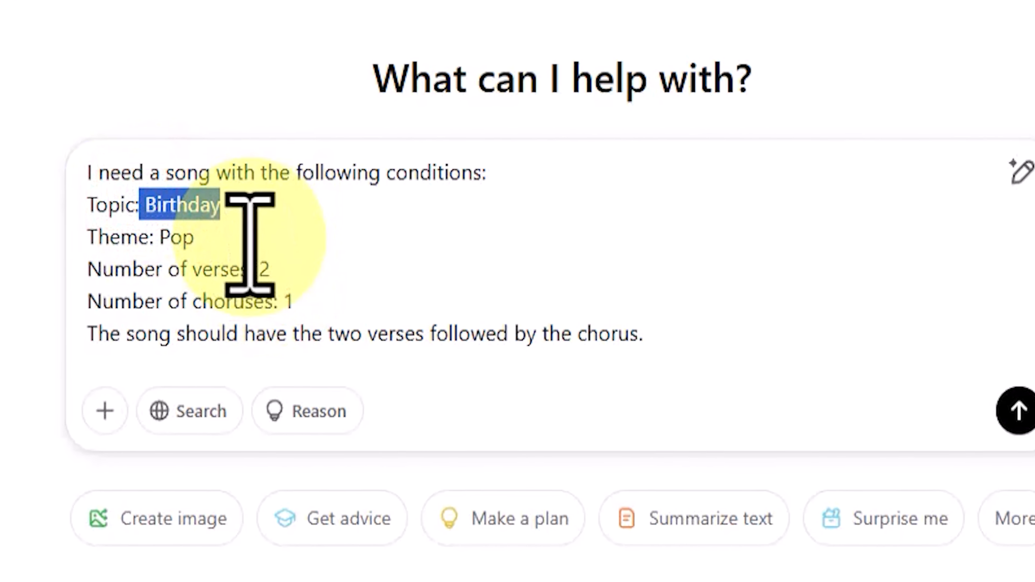
pyautogui.click(232, 232)
pyautogui.doubleClick(173, 226)
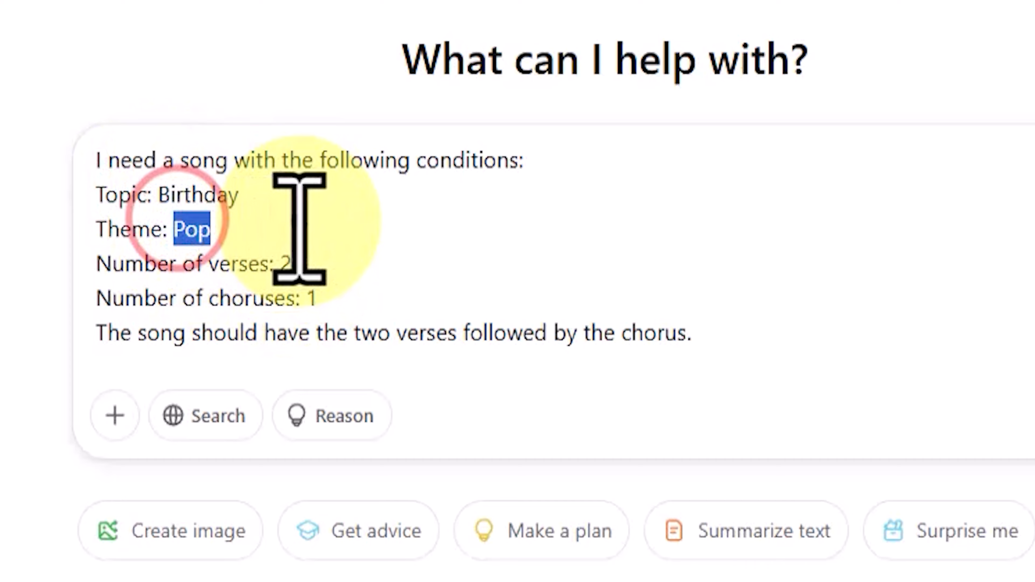
pyautogui.click(282, 227)
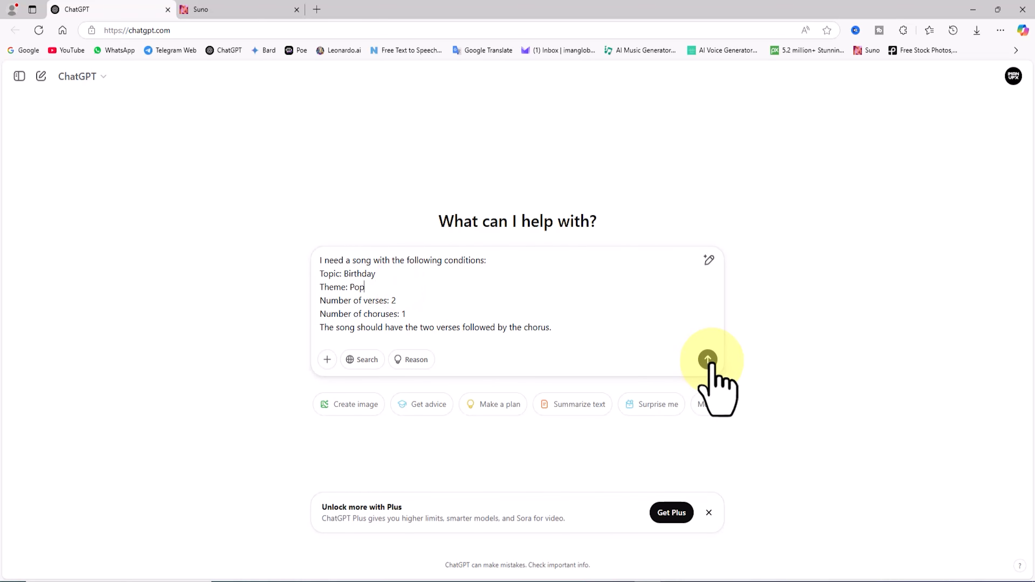
pyautogui.click(708, 360)
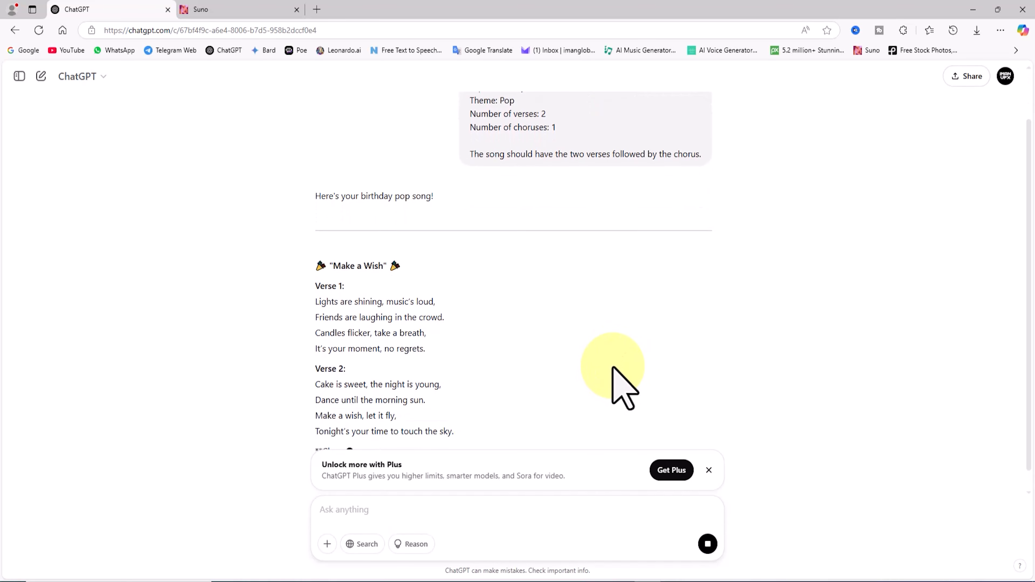
# Copy the "Make a Wish" lyrics from the Verse 1 heading through the last chorus line, without the title.
pyautogui.moveTo(649, 340); pyautogui.dragTo(653, 363)
pyautogui.click(620, 321)
pyautogui.scroll(1, 630, 346)
pyautogui.moveTo(469, 390); pyautogui.dragTo(303, 164)
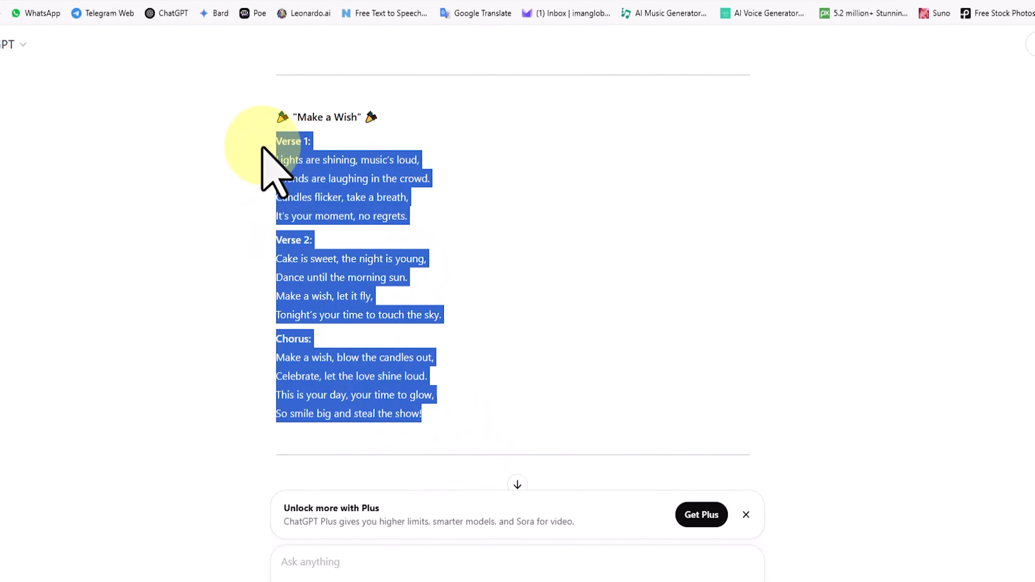
pyautogui.rightClick(393, 191)
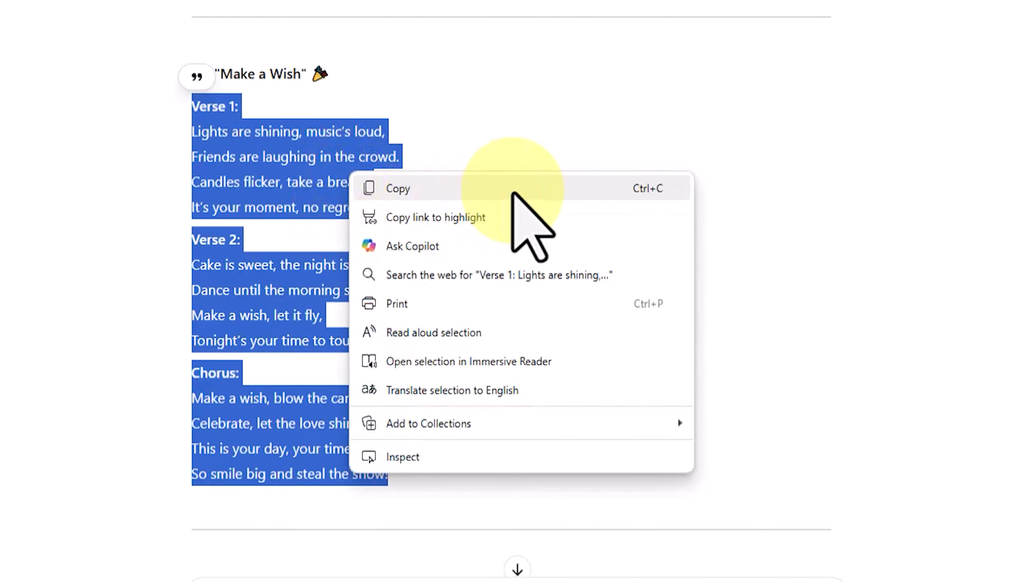
pyautogui.click(513, 193)
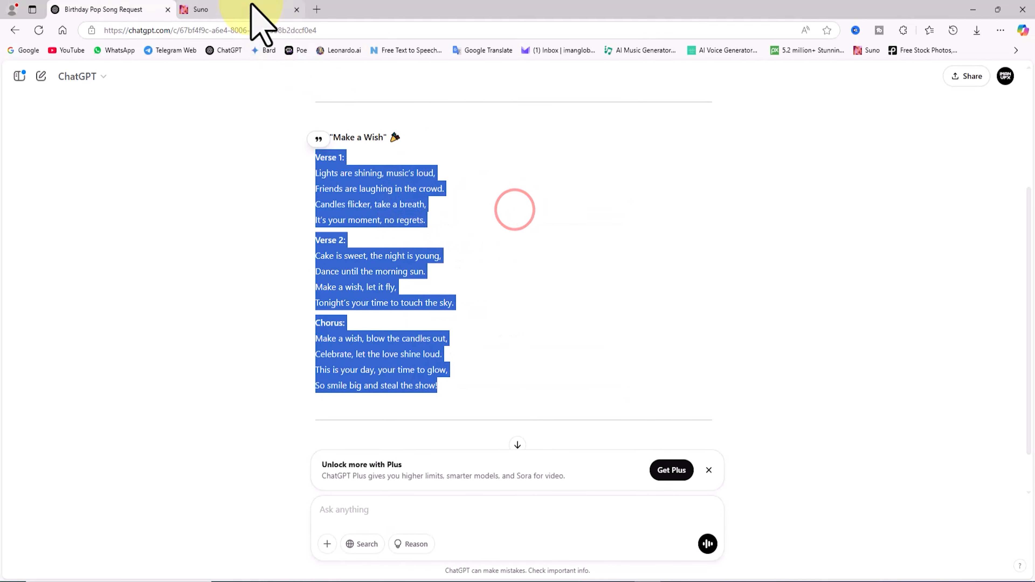
# Switch to Suno and paste the copied birthday verses and chorus as the song's lyrics.
pyautogui.click(249, 8)
pyautogui.rightClick(186, 155)
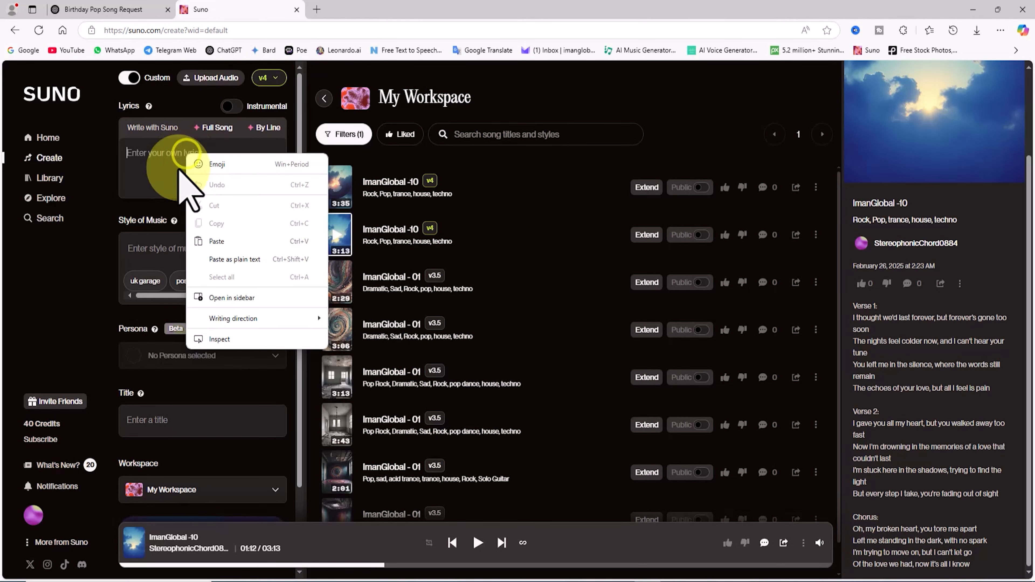
pyautogui.click(217, 243)
# Set the style of music to pop, rock, electro, metal, hard rock.
pyautogui.scroll(-5, 187, 281)
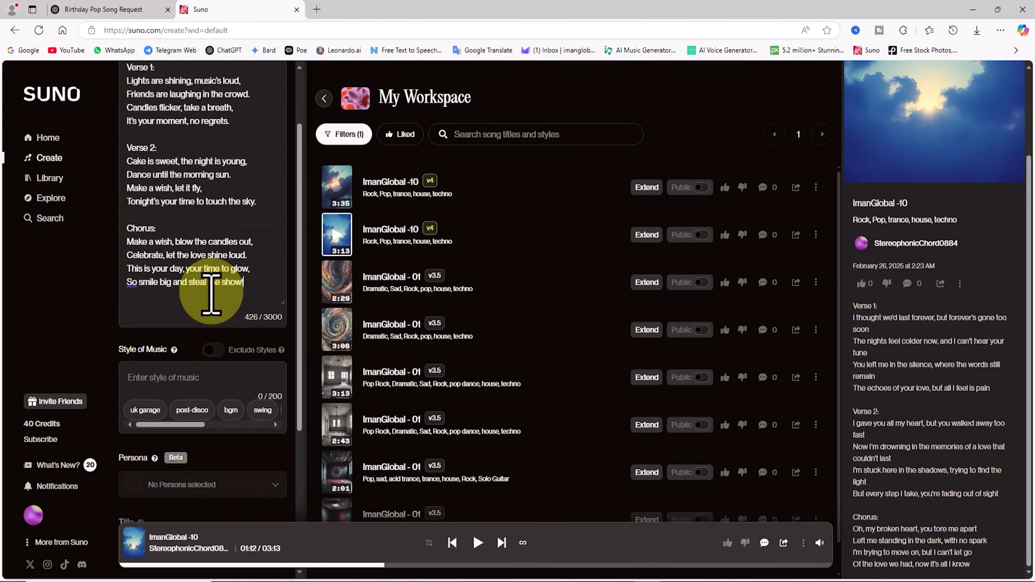
pyautogui.click(173, 277)
pyautogui.write('pop')
pyautogui.click(137, 309)
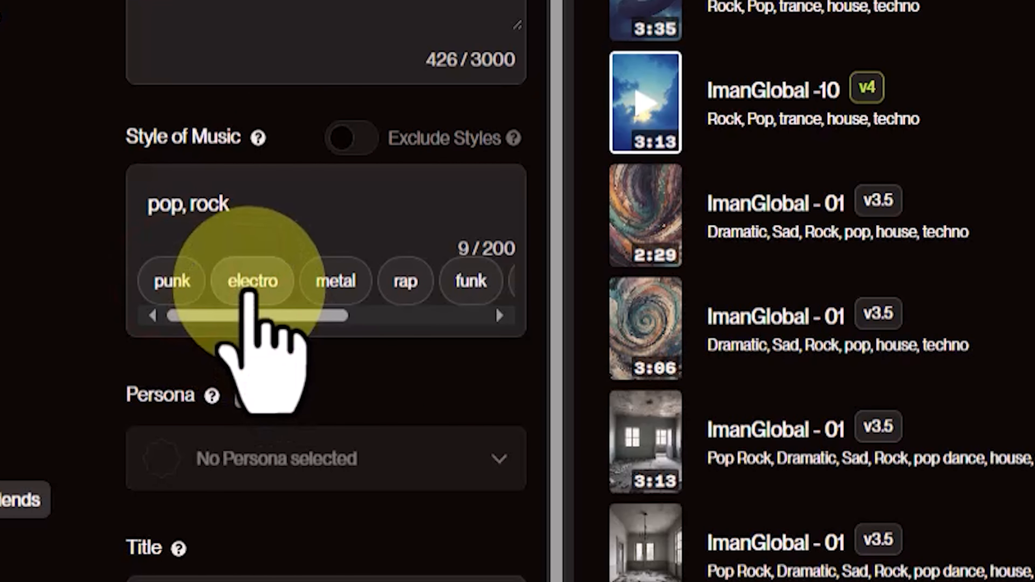
pyautogui.click(248, 281)
# Title the birthday song "ImanGlobal-11" and generate it in My Workspace.
pyautogui.scroll(-5, 290, 326)
pyautogui.click(306, 318)
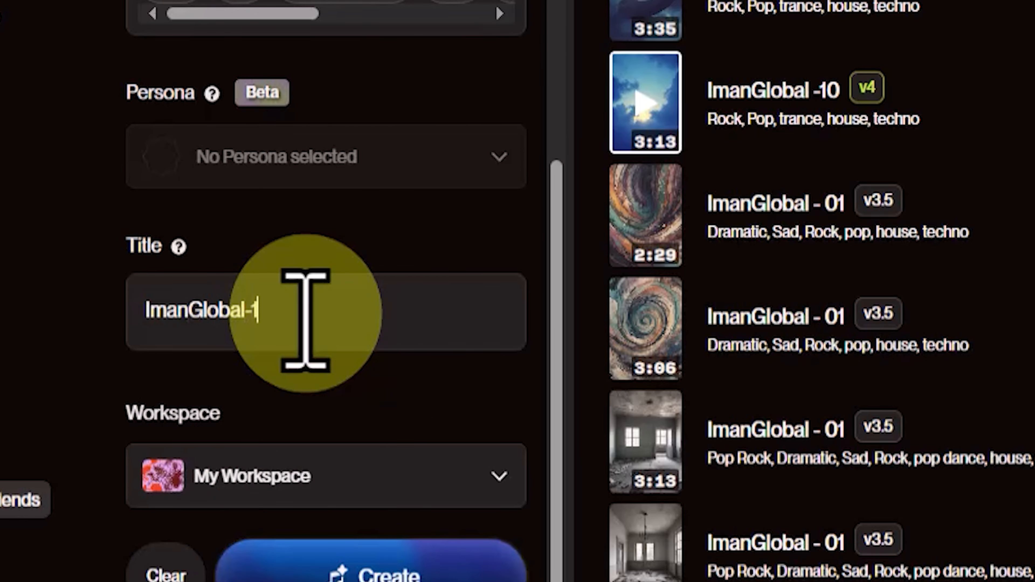
pyautogui.click(463, 576)
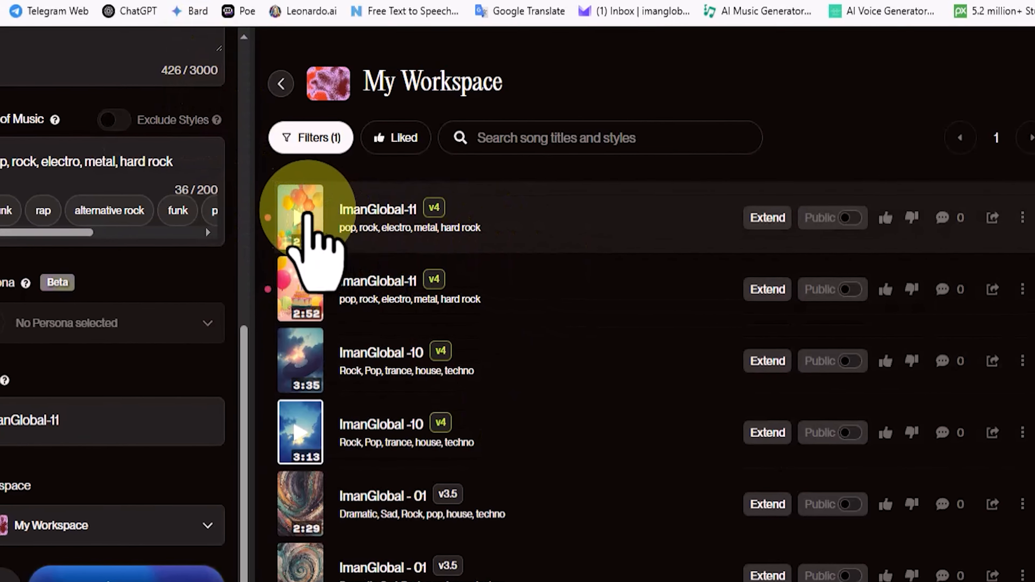
# Play both generated versions of ImanGlobal-11, skipping ahead in the first one.
pyautogui.click(304, 214)
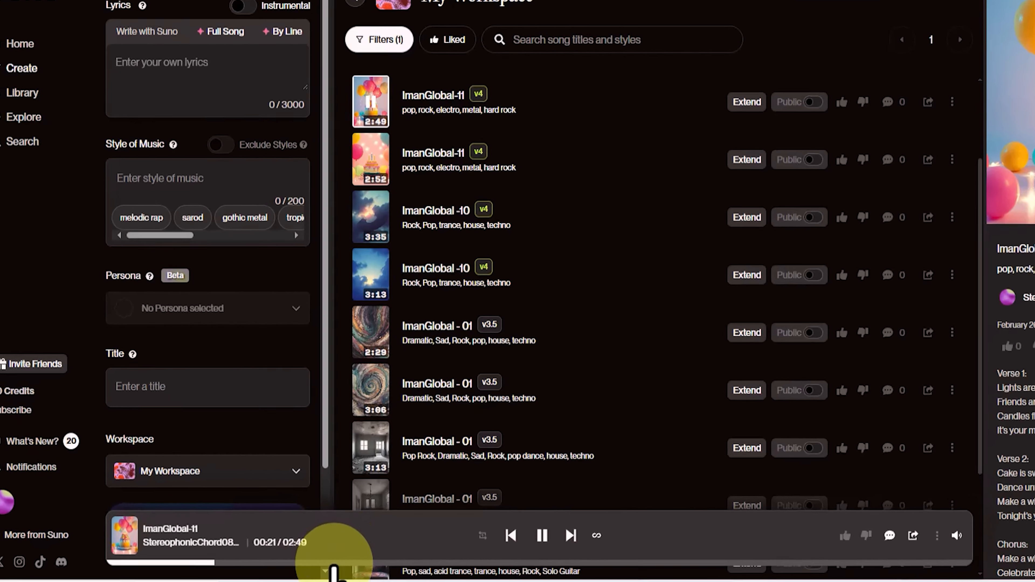
pyautogui.click(308, 566)
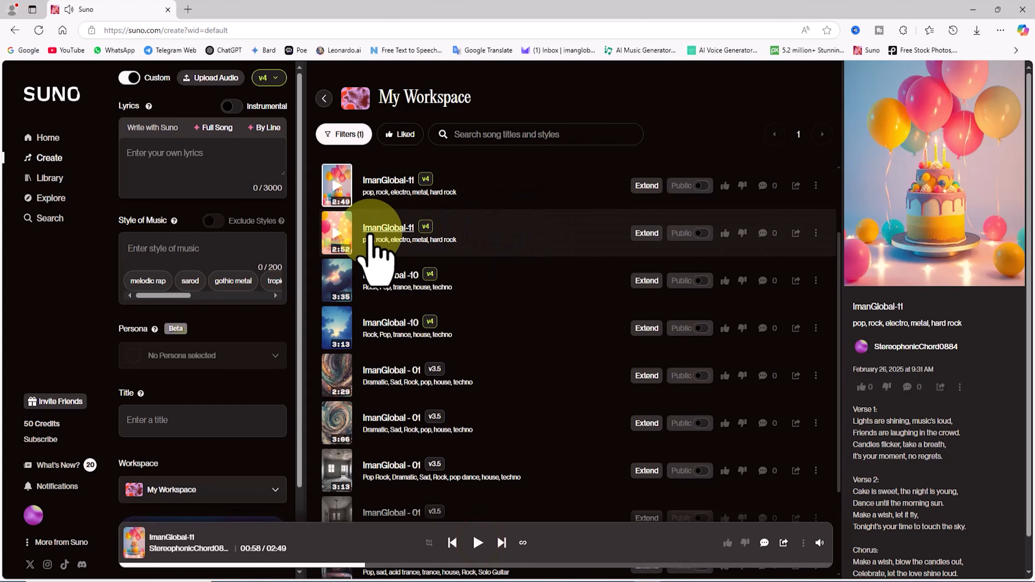
pyautogui.click(336, 235)
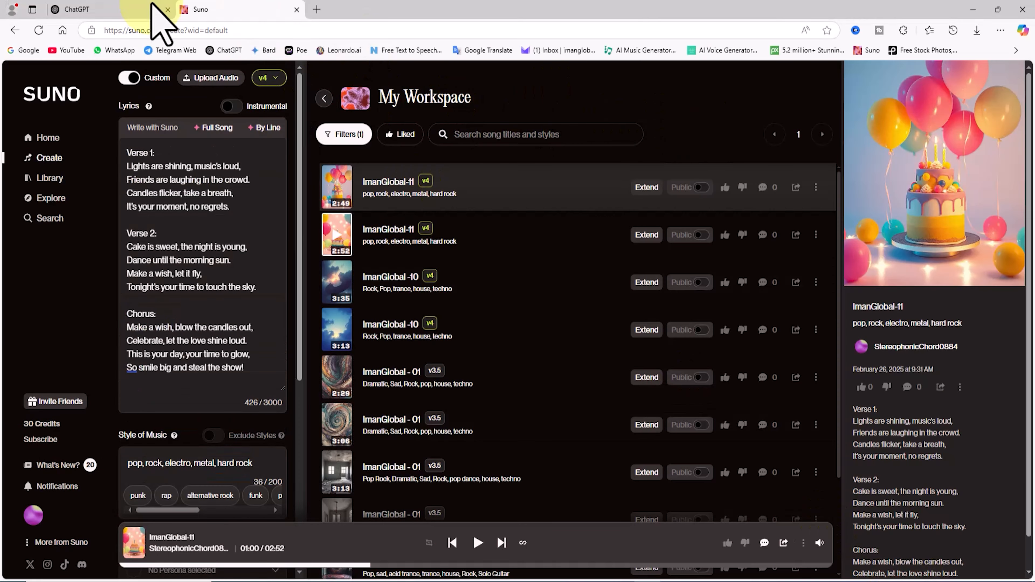
# In ChatGPT, request a song with topic Motivation & Success, theme Pop, 2 verses and 1 chorus, the two verses followed by the chorus.
pyautogui.click(112, 6)
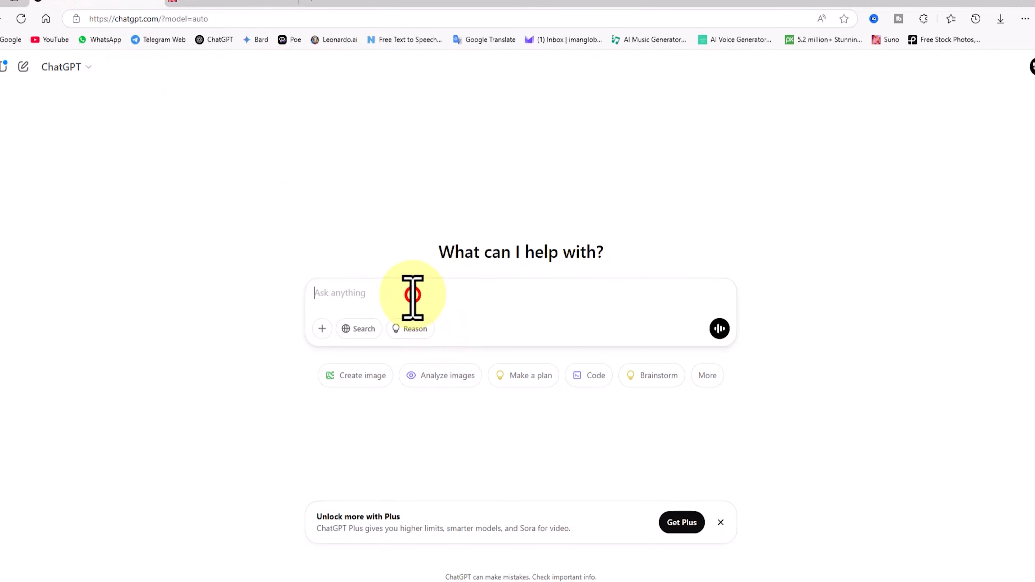
pyautogui.hotkey('ctrl', 'v')
pyautogui.moveTo(430, 267); pyautogui.dragTo(299, 245)
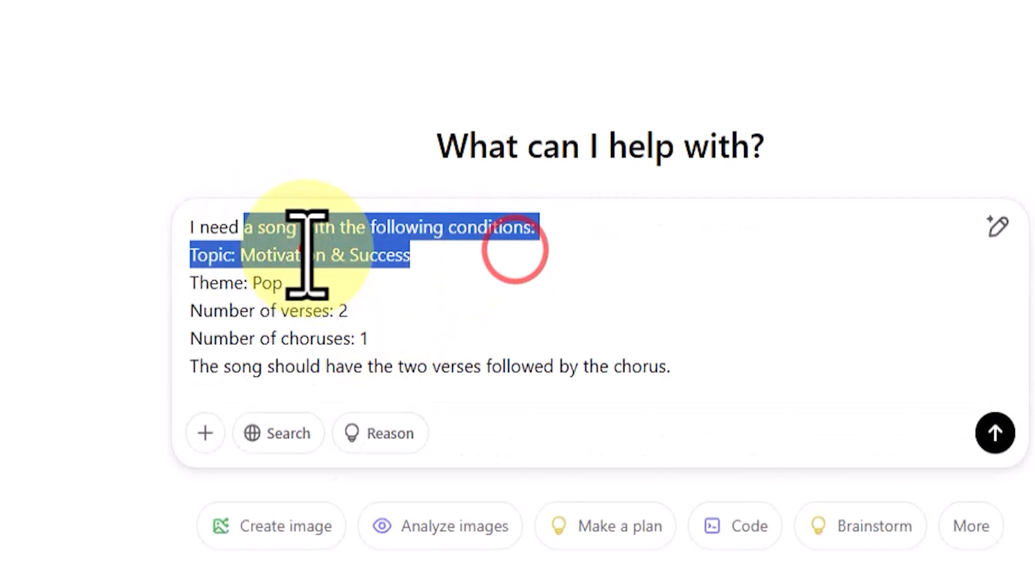
pyautogui.click(301, 247)
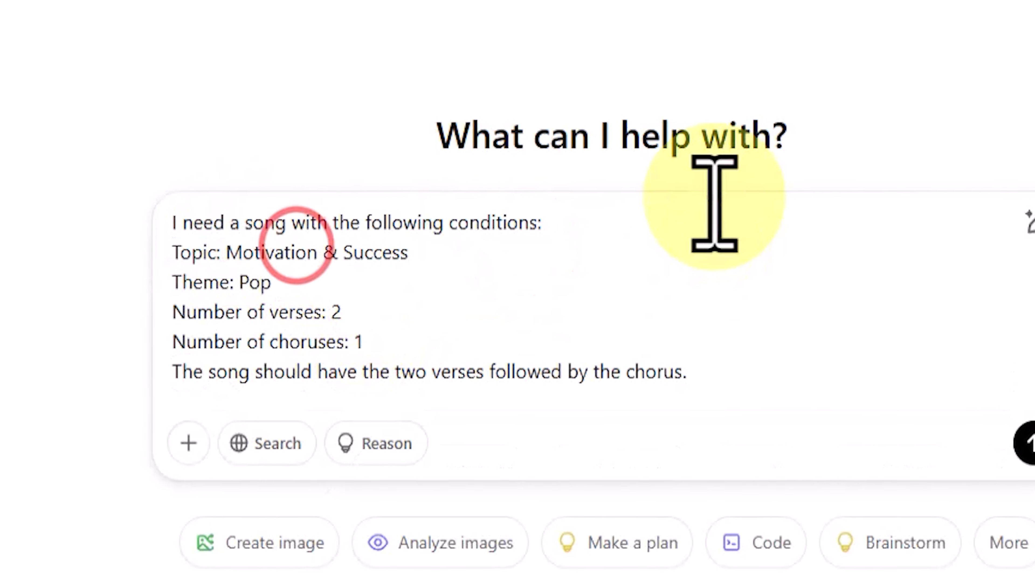
pyautogui.click(696, 203)
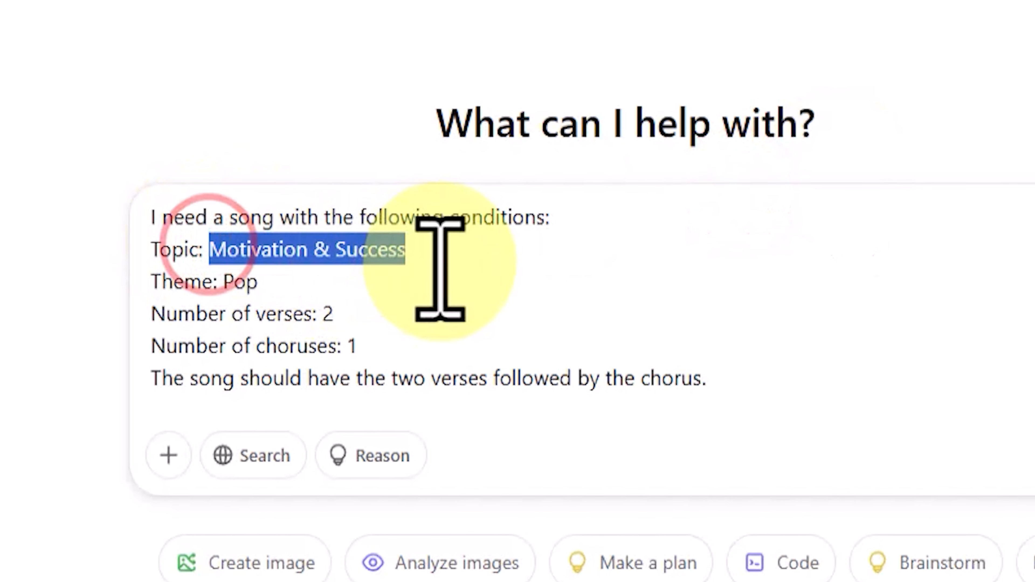
pyautogui.click(596, 220)
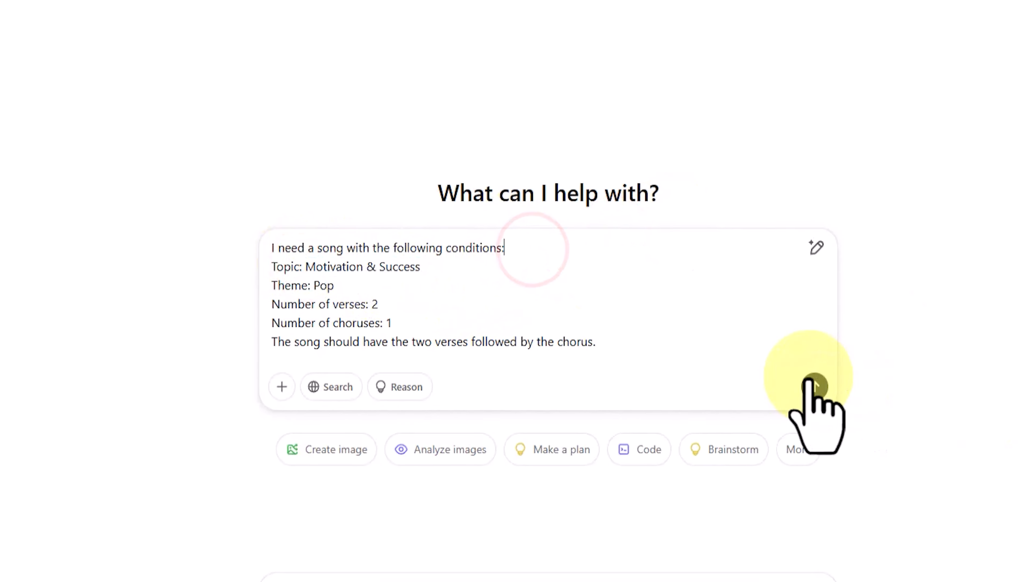
pyautogui.click(815, 387)
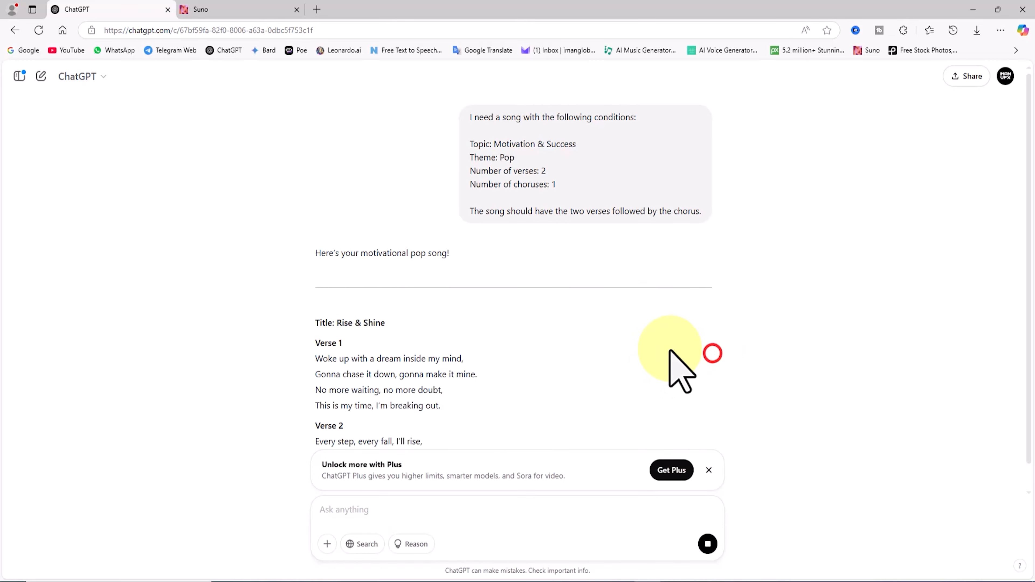
pyautogui.scroll(2, 628, 345)
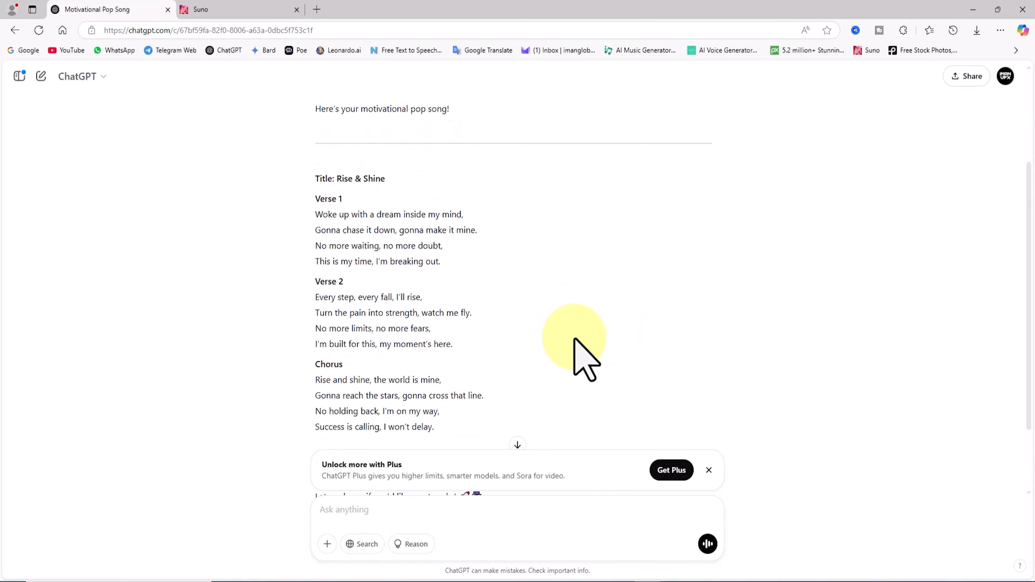
# Copy the Rise & Shine lyrics in ChatGPT, from Verse 1 through the end of the Chorus.
pyautogui.moveTo(486, 432); pyautogui.dragTo(313, 216)
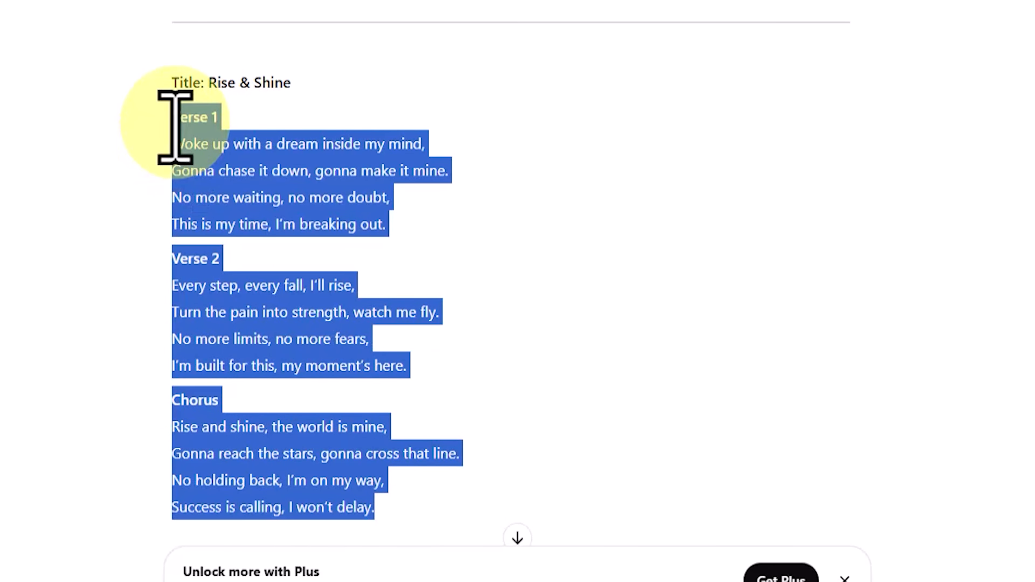
pyautogui.rightClick(331, 185)
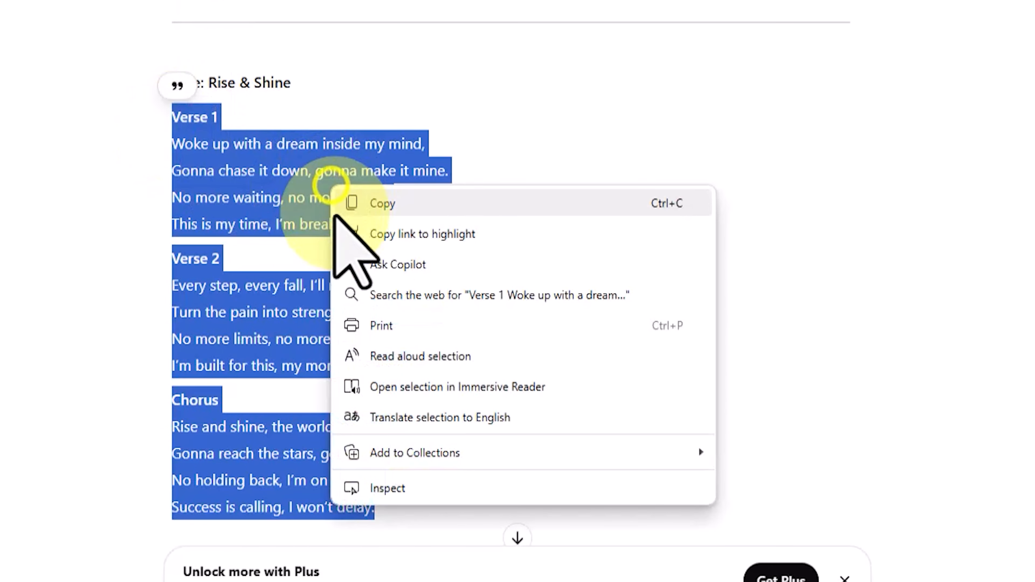
pyautogui.click(457, 206)
# Switch to Suno and replace the birthday lyrics with the copied motivational song lyrics.
pyautogui.click(256, 10)
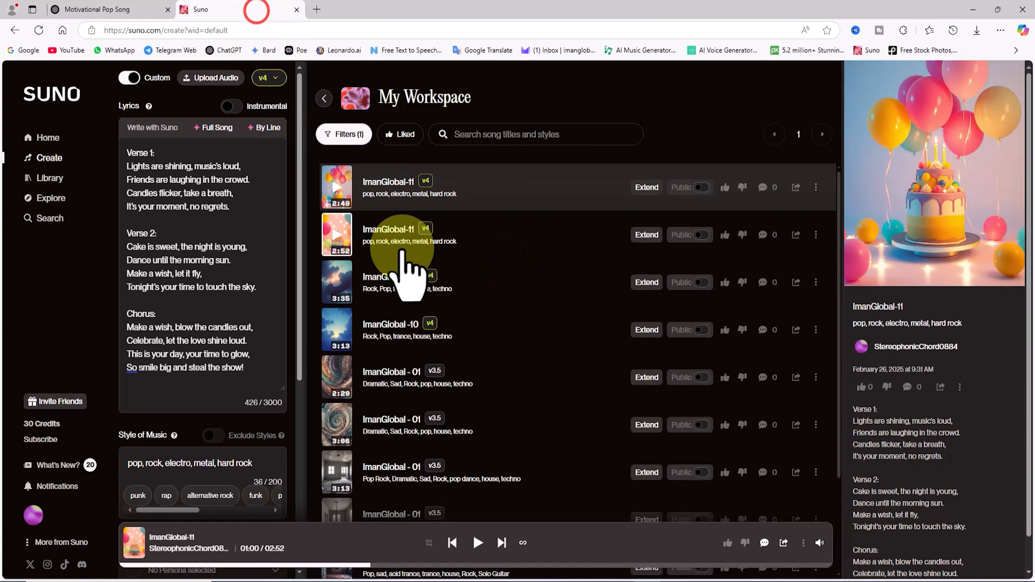
pyautogui.click(244, 255)
pyautogui.hotkey('ctrl', 'a')
pyautogui.press('BackSpace')
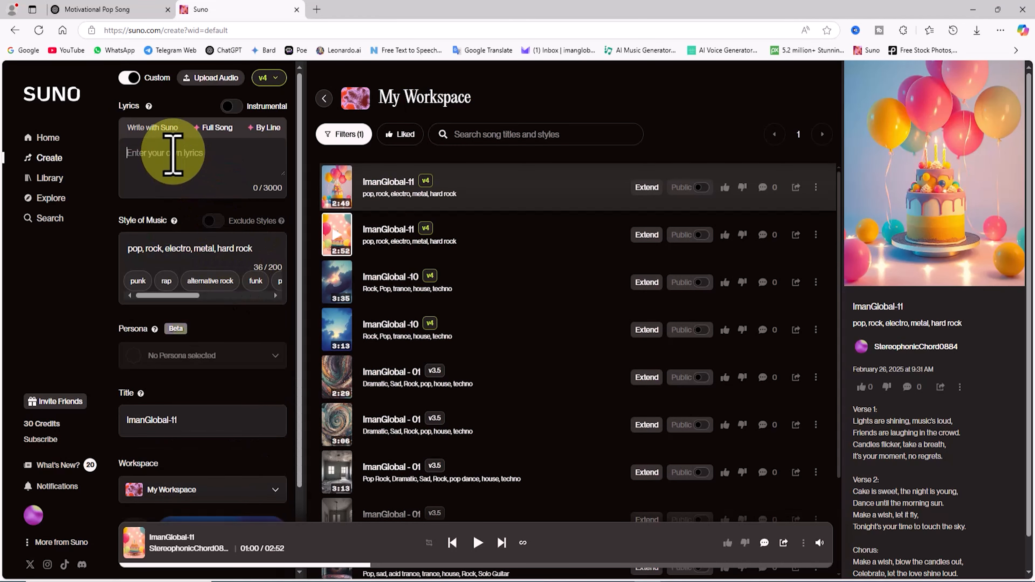
pyautogui.rightClick(173, 154)
pyautogui.click(218, 241)
# Replace the style of music with House, Rock and add the suggested styles electric bass and tropical house.
pyautogui.scroll(-5, 231, 456)
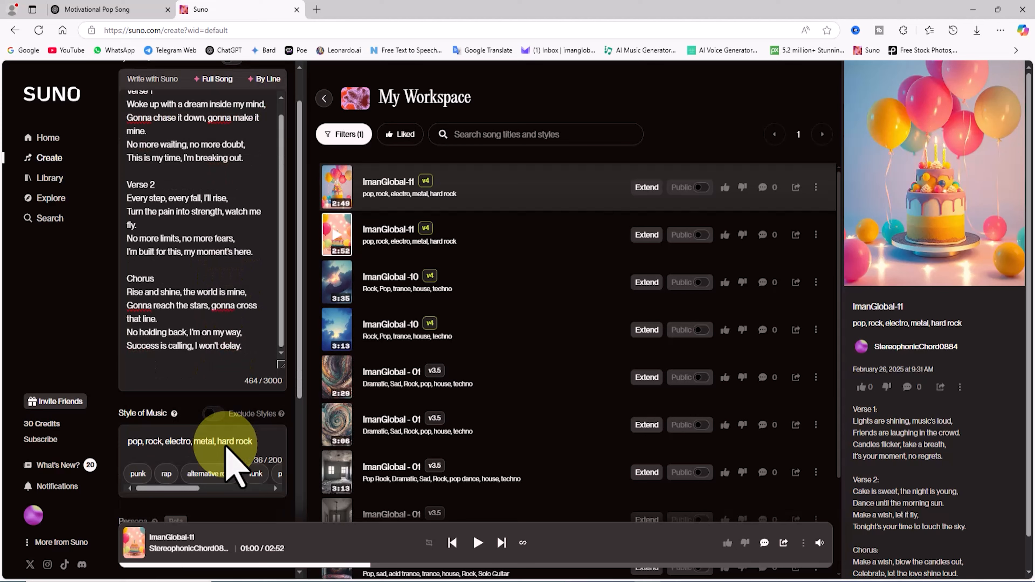
pyautogui.tripleClick(268, 240)
pyautogui.write('House, Rock,')
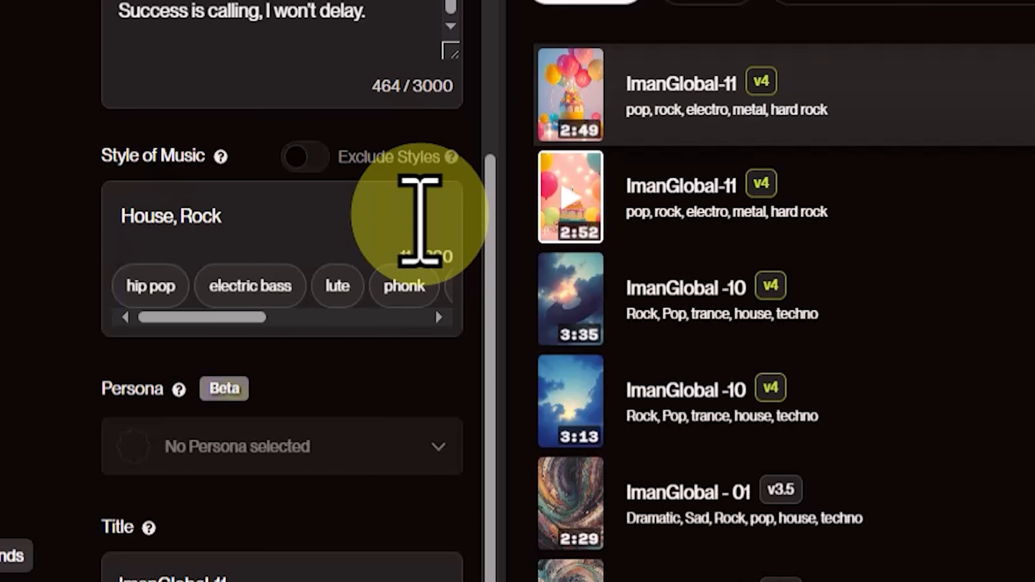
pyautogui.click(250, 287)
pyautogui.moveTo(244, 318); pyautogui.dragTo(404, 331)
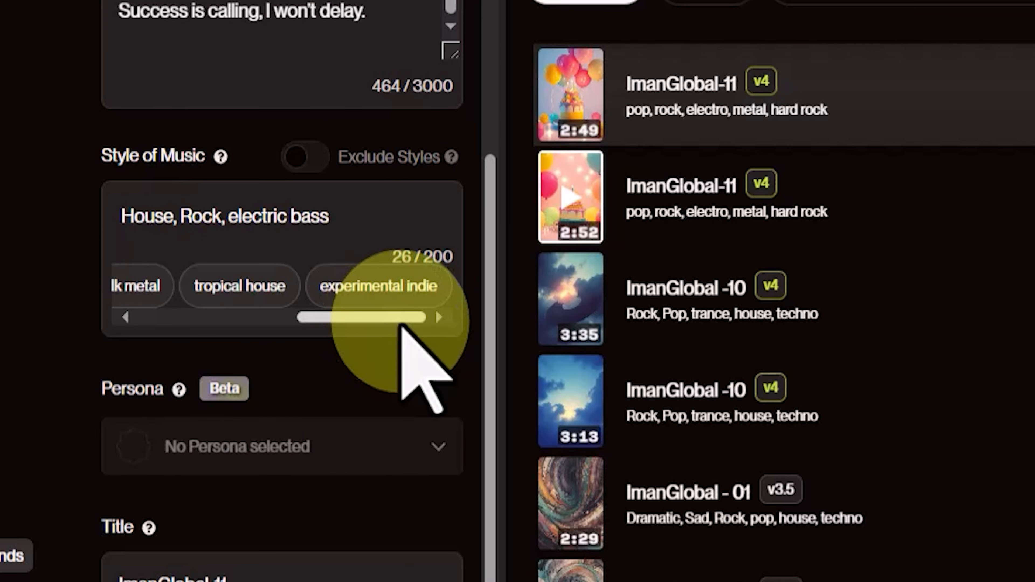
pyautogui.click(227, 285)
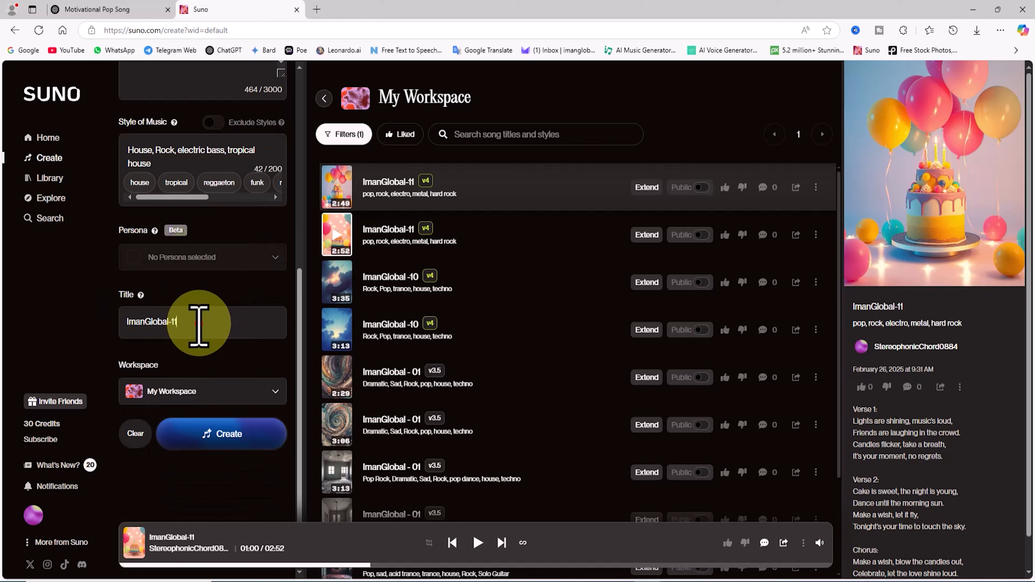
# Title the motivational song "ImanGlobal-12" and generate it in My Workspace.
pyautogui.click(198, 323)
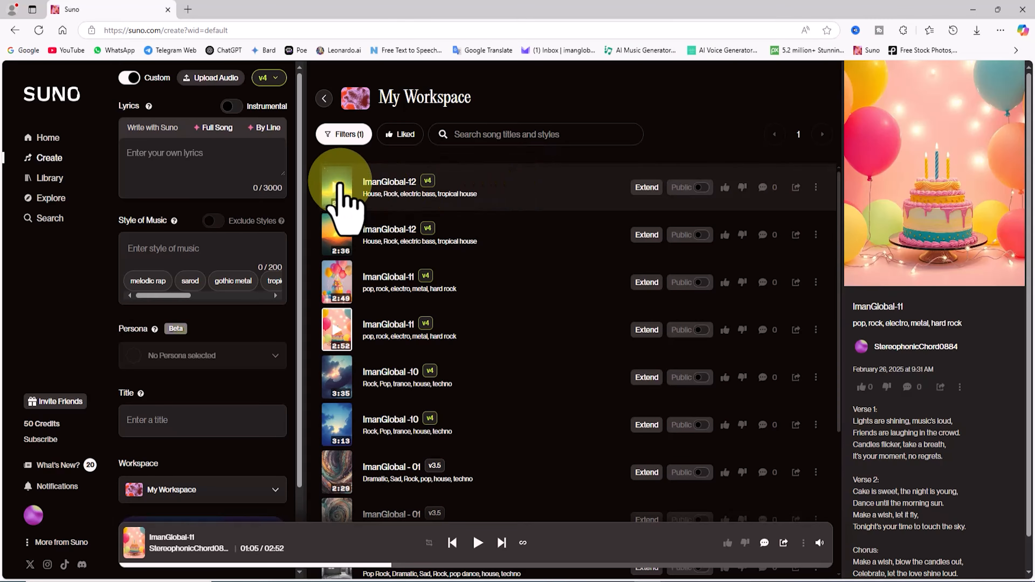
# Play both generated versions of ImanGlobal-12, skipping ahead in the first one.
pyautogui.click(268, 261)
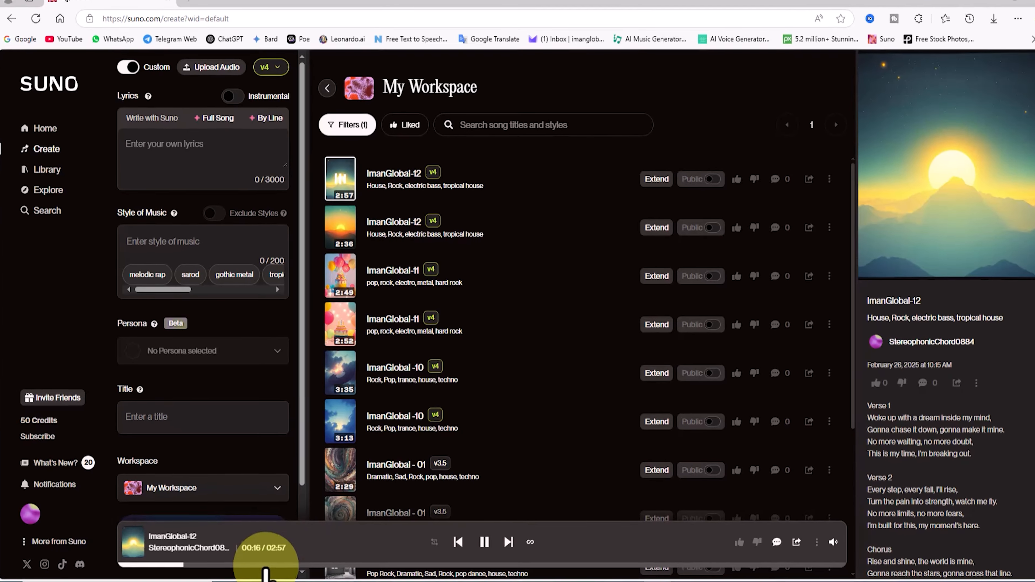
pyautogui.click(265, 566)
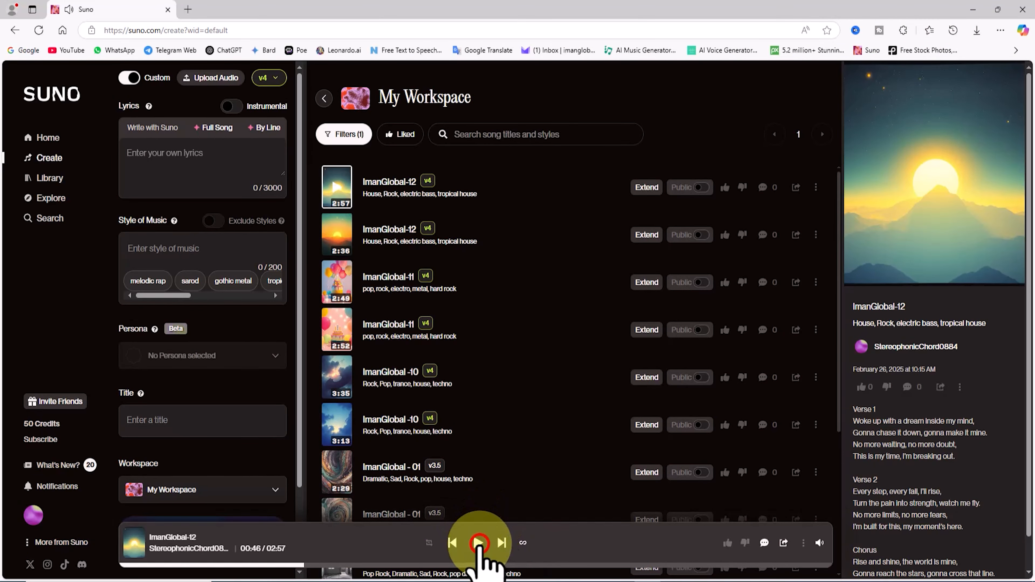
pyautogui.click(336, 240)
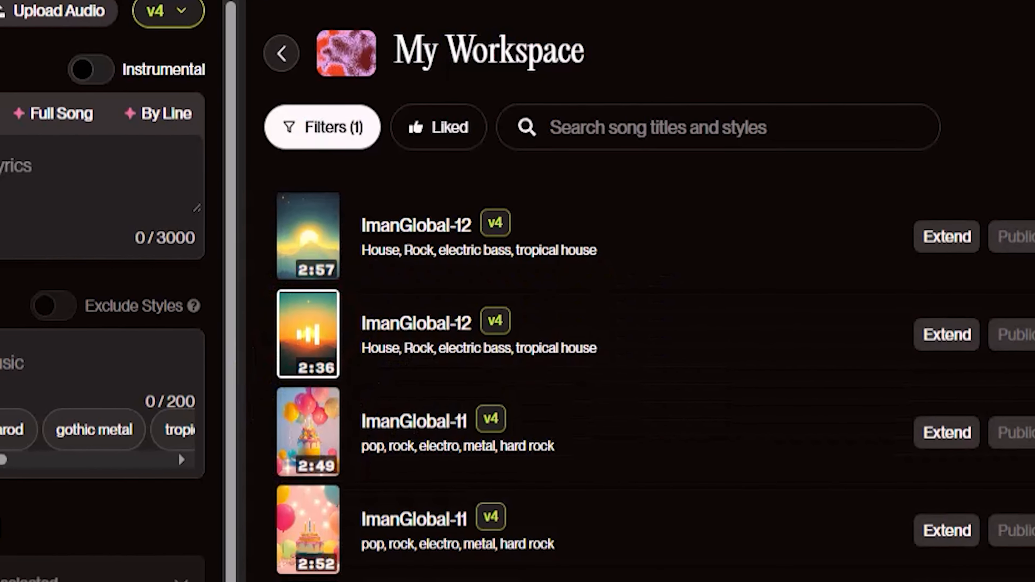